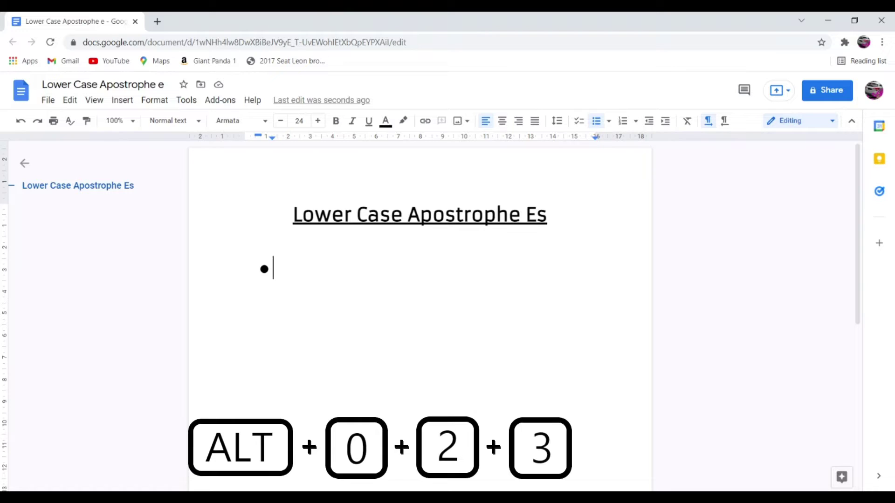
type("è")
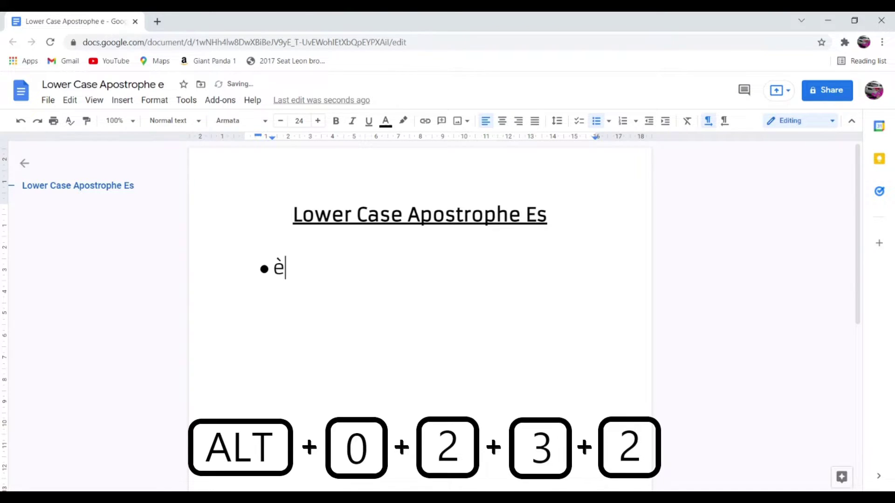
Complete the first bullet as lowercase 'è = chevrè' and begin a new bullet
key("ctrl+z")
type(" = ")
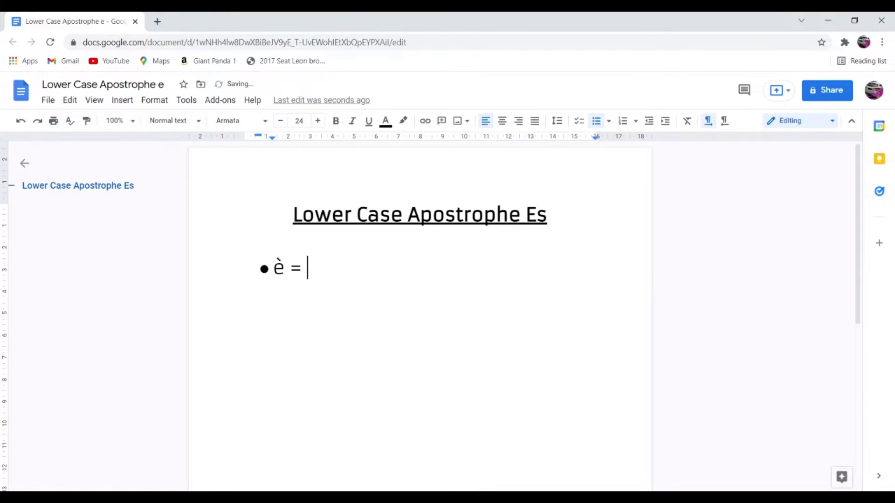
type("chevr")
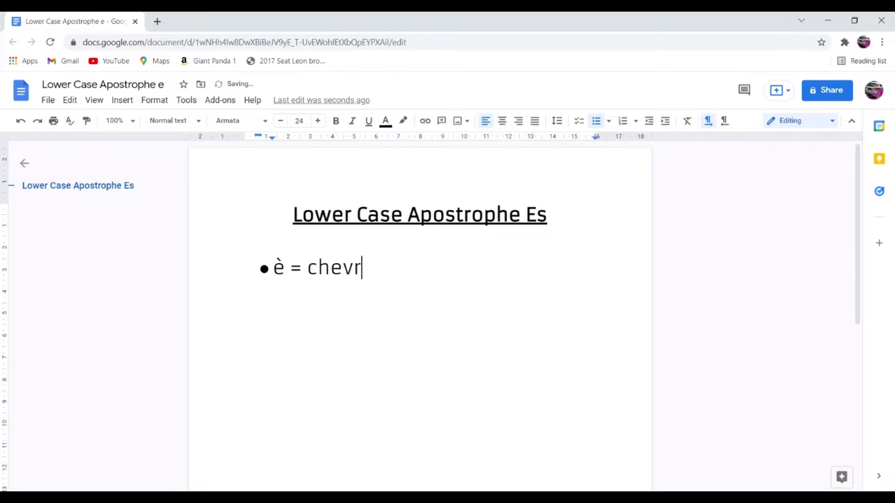
type("è")
key("Return")
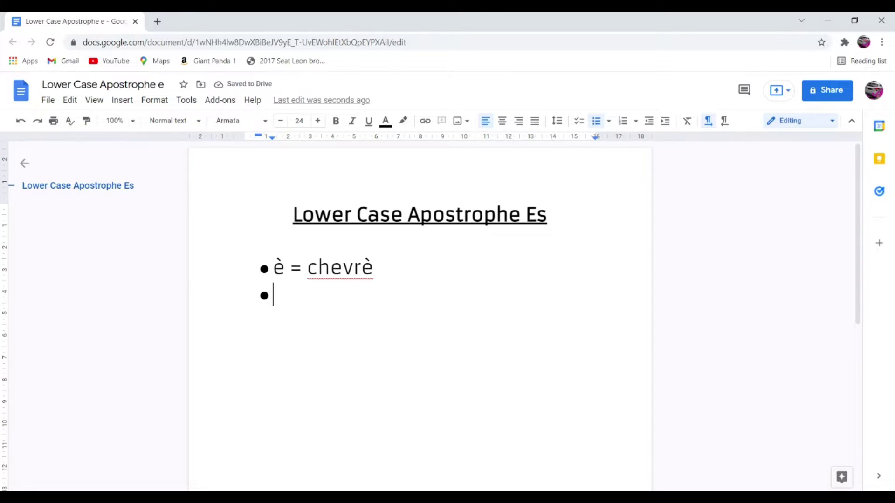
Enter é with Alt code 0233, complete 'é = léon', and begin a new bullet
key("alt")
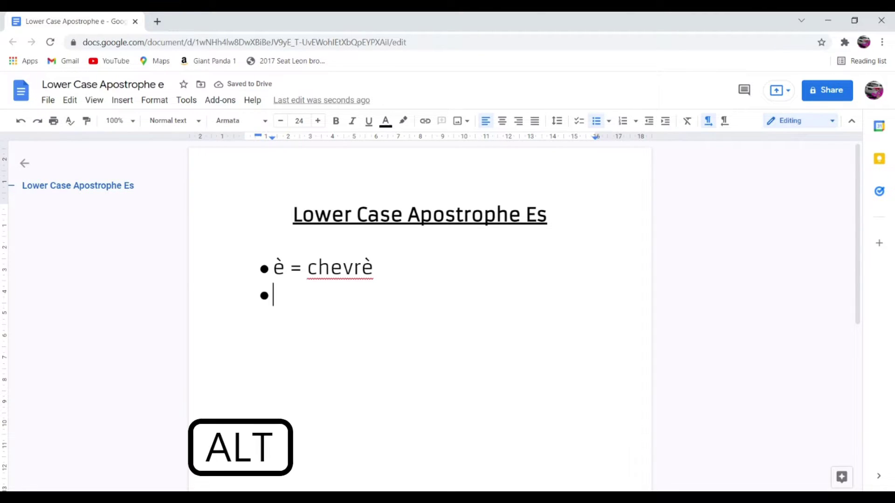
key("0")
key("2")
key("3")
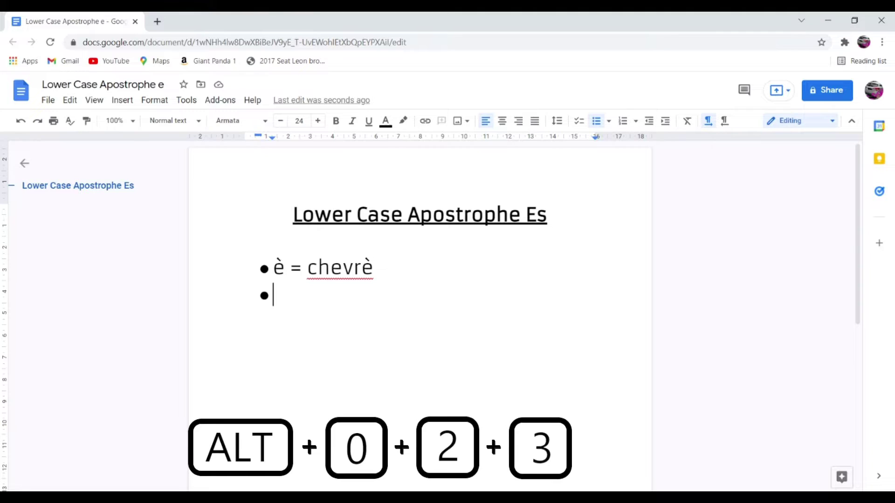
key("3")
type("é")
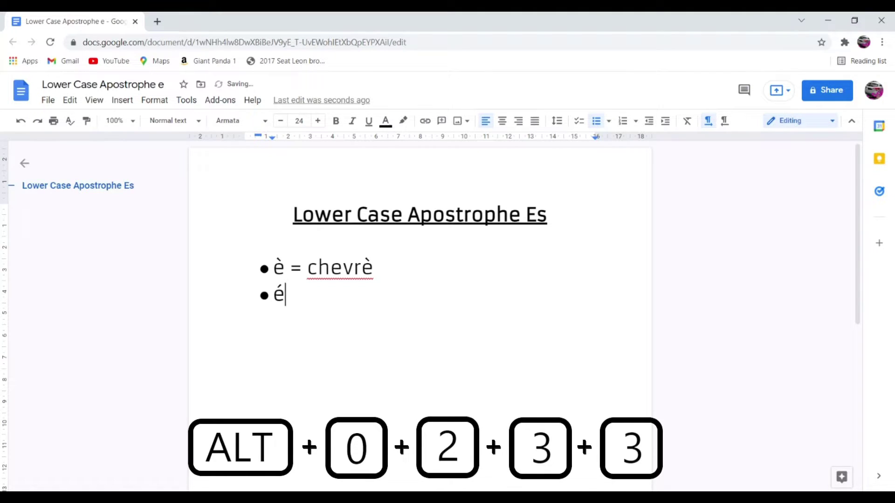
type(" =")
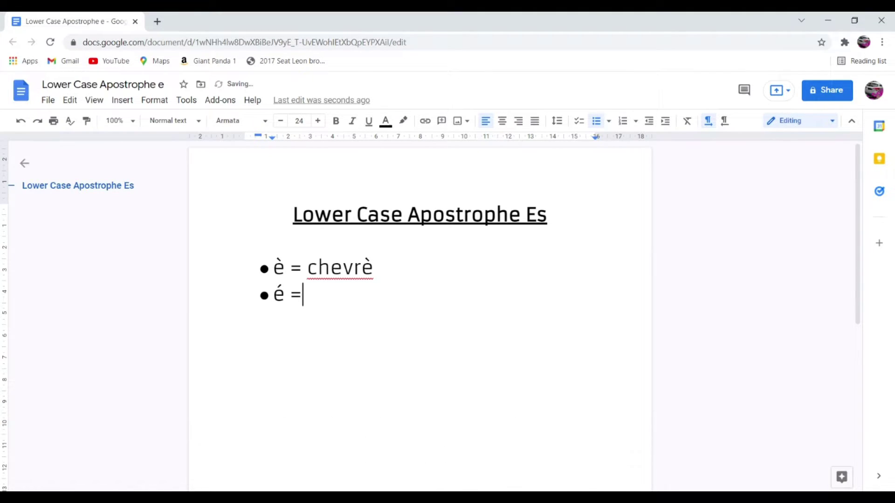
type(" l")
type("éon")
key("Return")
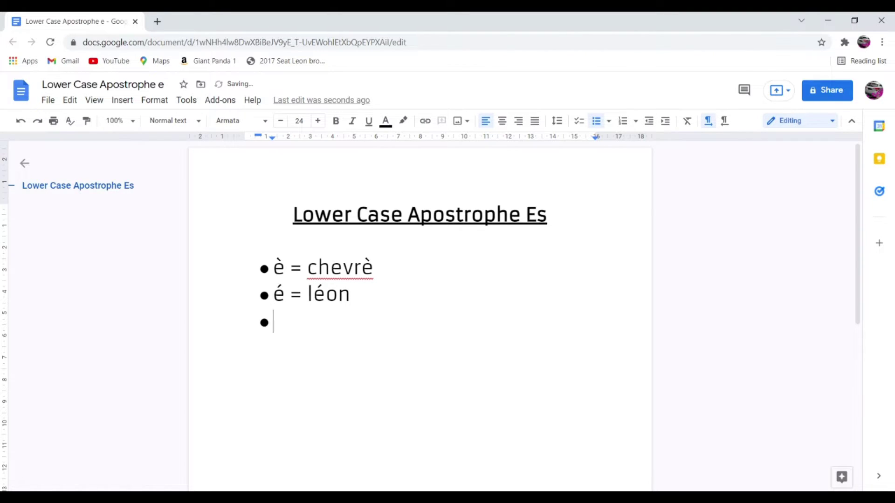
Enter ê with Alt code 0234, complete 'ê = crêpe', and begin a new bullet
key("alt")
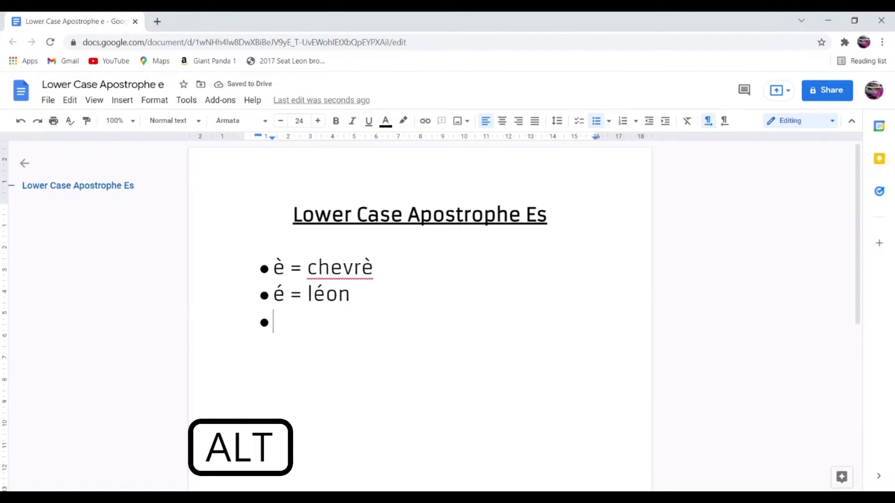
key("alt+0")
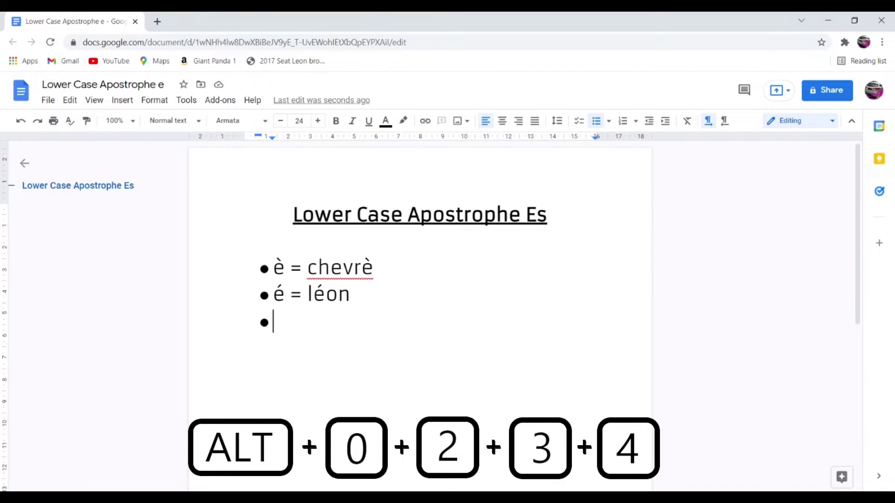
type("ê =")
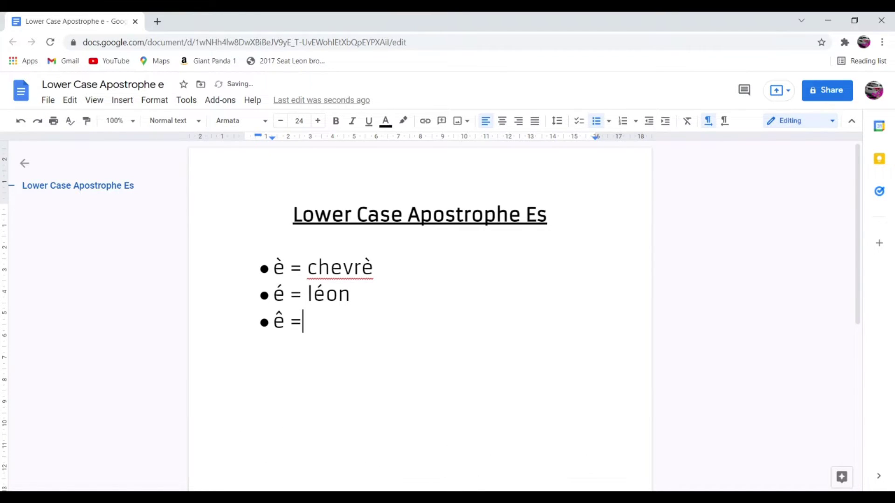
type(" cr")
type("êpe")
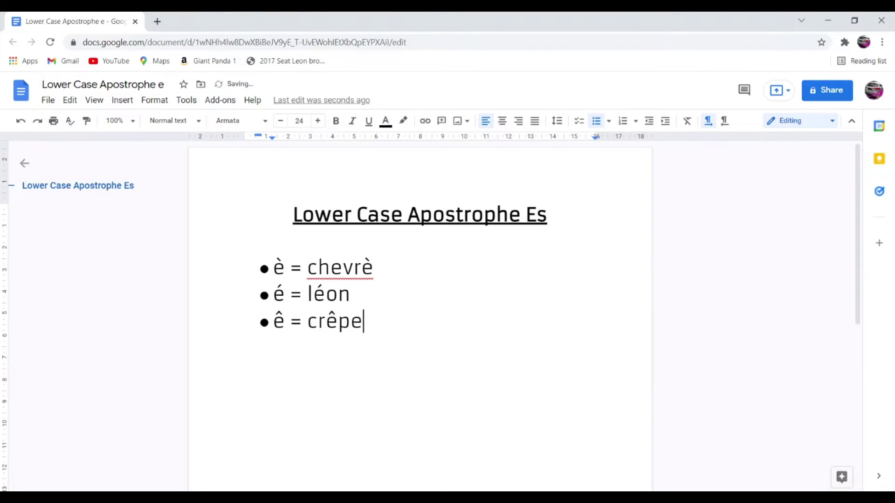
key("Return")
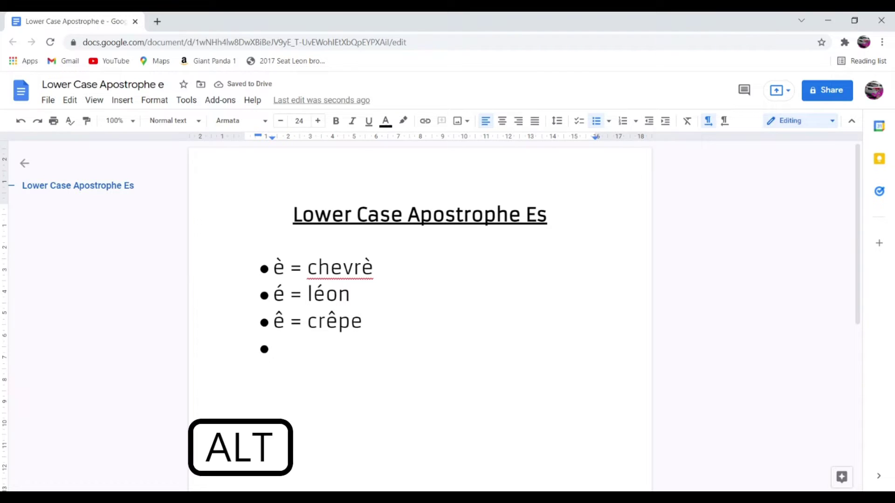
type("ë")
type(" =")
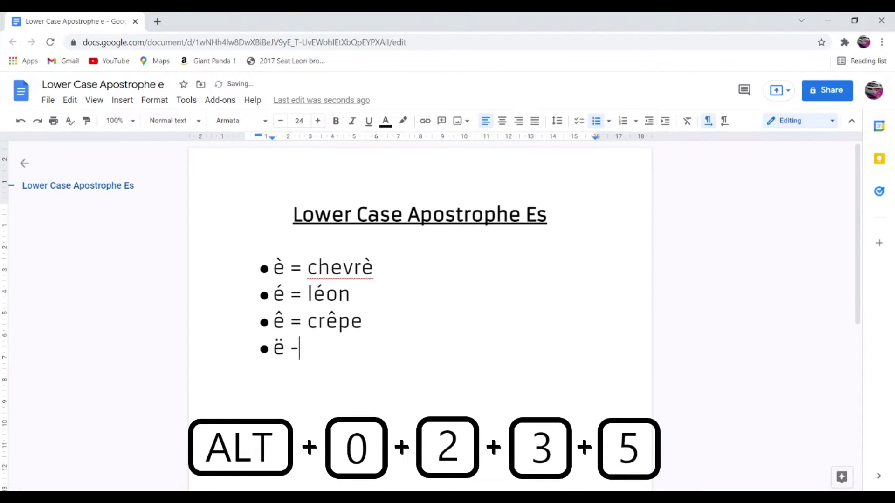
type(" Citr")
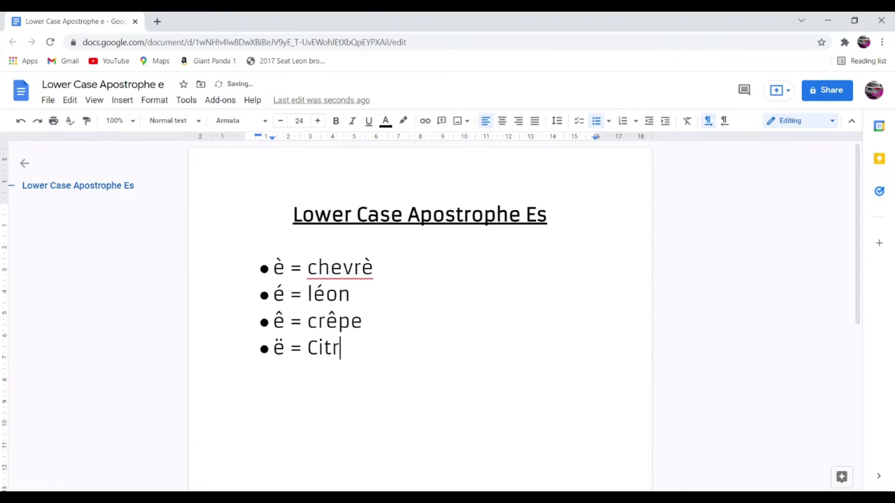
type("o")
type("ën")
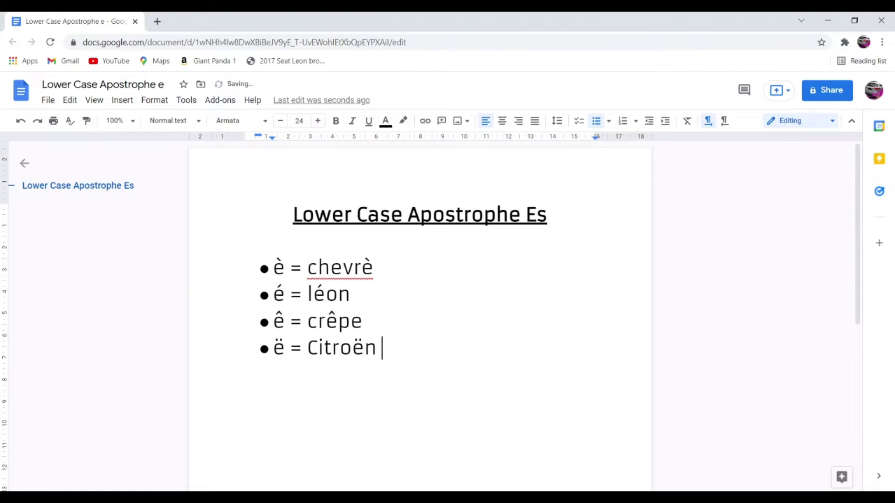
Finish the 'ë = Citroën' bullet and exit the list onto a plain line
key("Return")
key("Return")
key("Return")
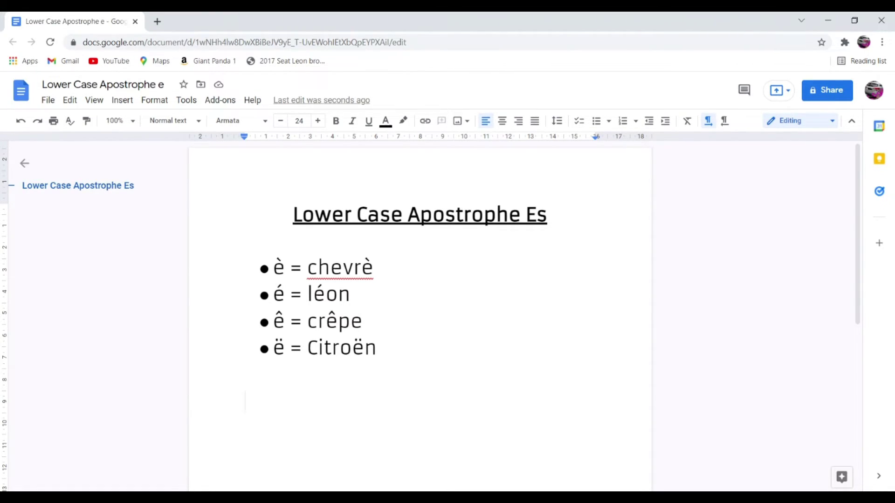
type("Like this video, co")
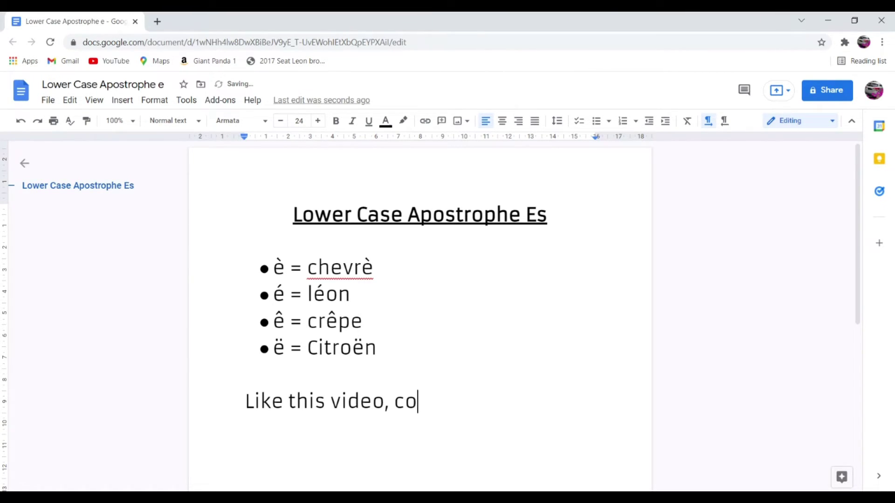
type("mment down bel")
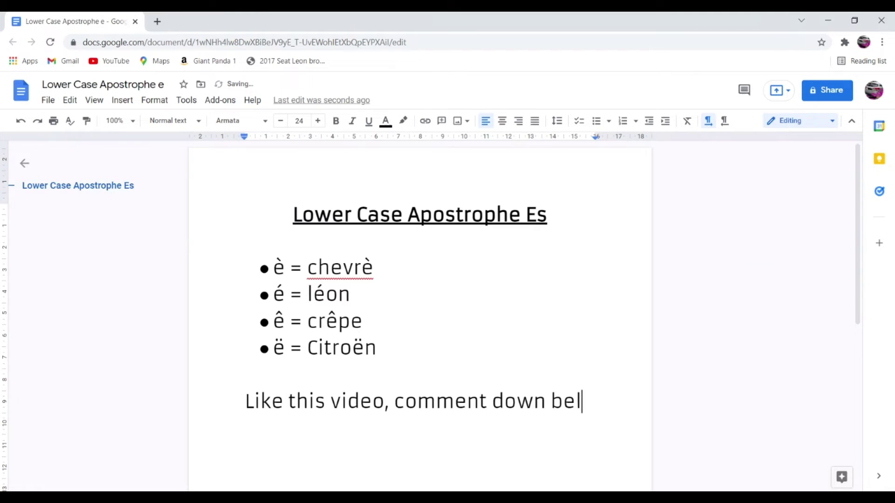
type("ow, subs")
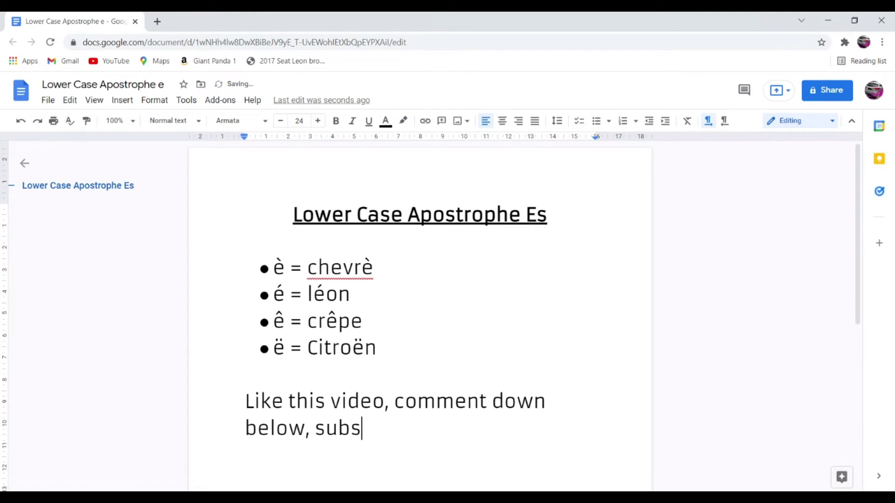
type("cribe if you're interese")
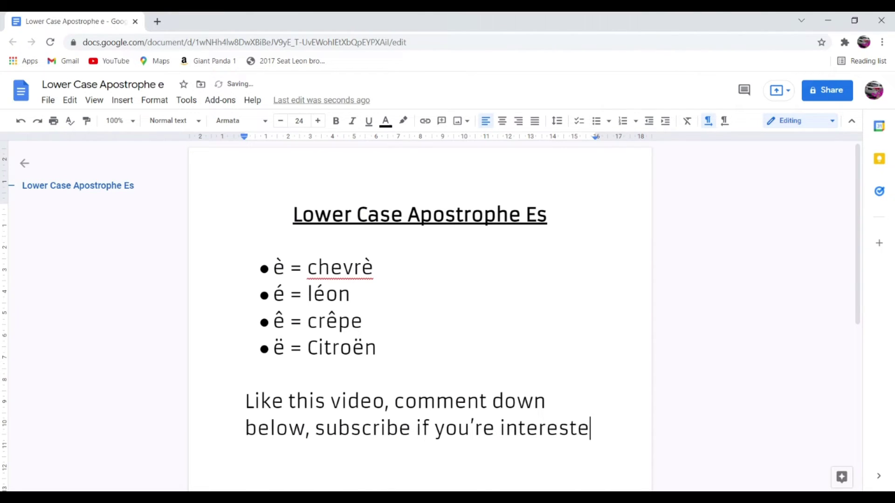
type("d, and don't forget to ")
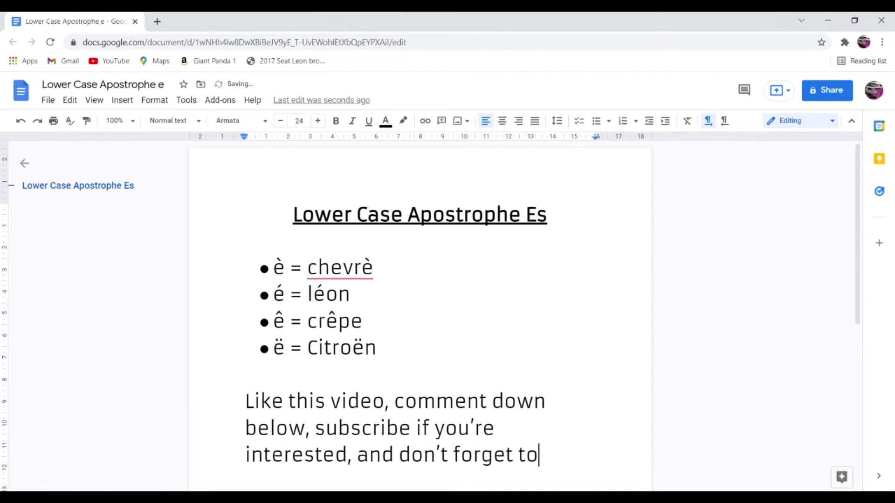
type("turn on the bell icon so you're a")
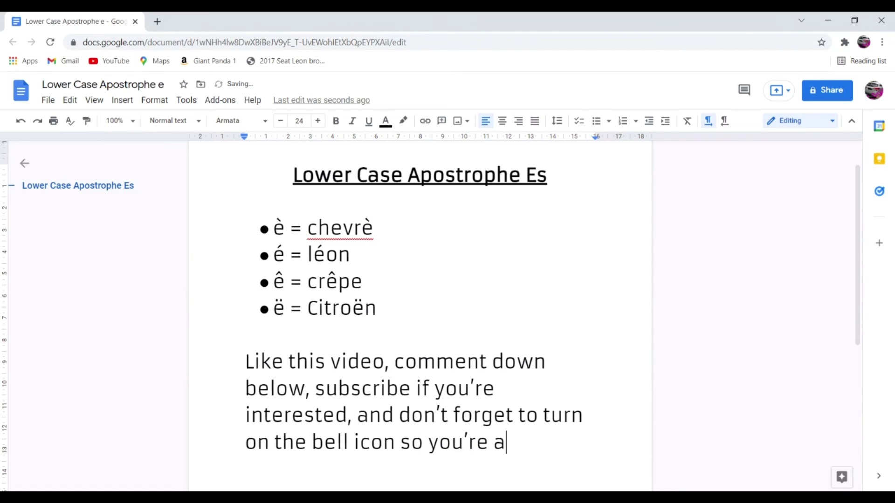
type("lerted when")
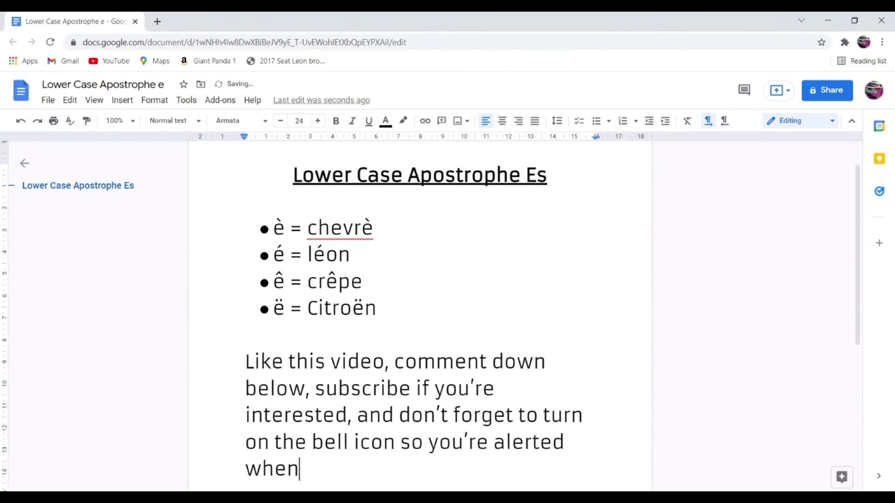
type("ever I uploa")
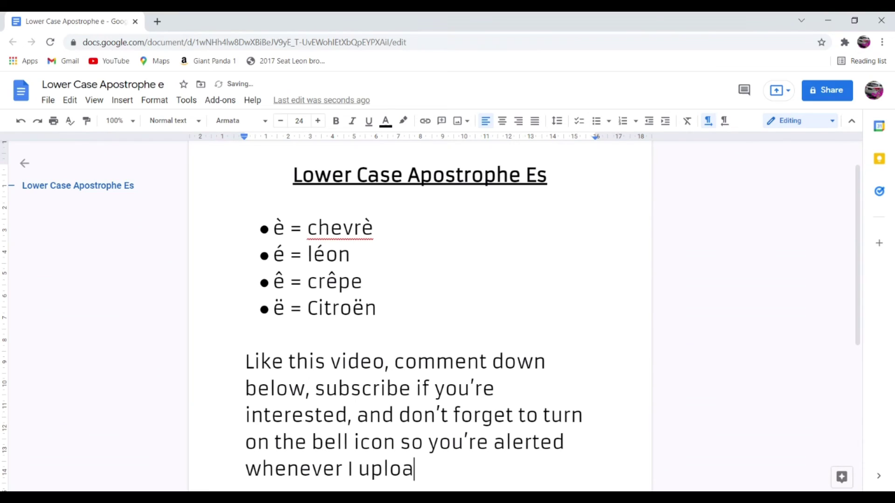